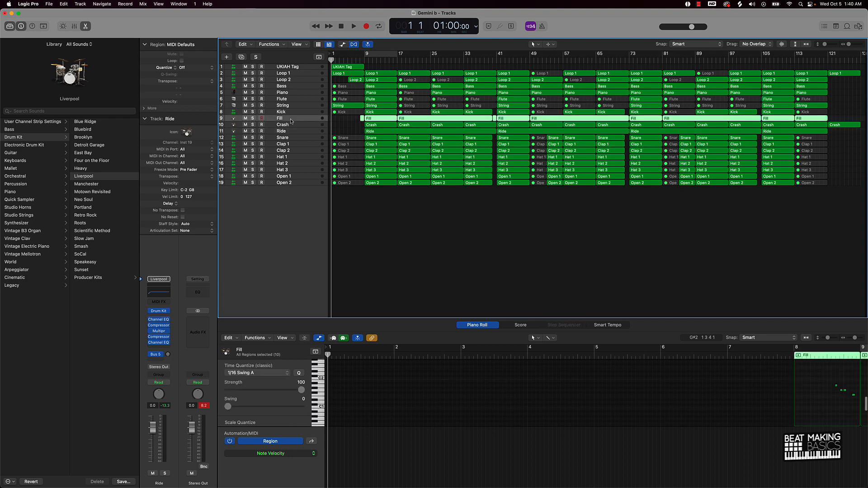
Step: Select the Fill track and enlarge the arrangement horizontally and vertically around its first regions near bar 9
{"action": "left_click", "coordinate": [291, 119]}
{"action": "key", "text": "super+Right"}
{"action": "key", "text": "super+Right"}
{"action": "key", "text": "super+Right"}
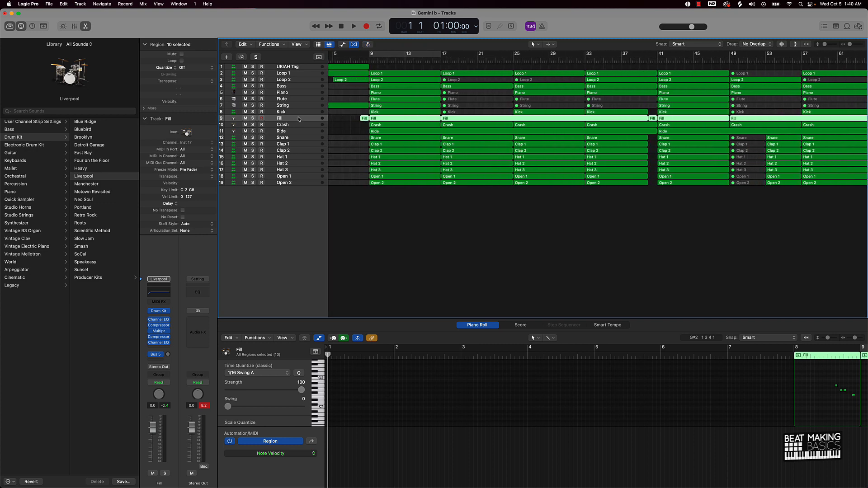
{"action": "key", "text": "super+Down"}
{"action": "key", "text": "super+Down"}
{"action": "key", "text": "super+Down"}
{"action": "key", "text": "super+Down"}
{"action": "key", "text": "super+Down"}
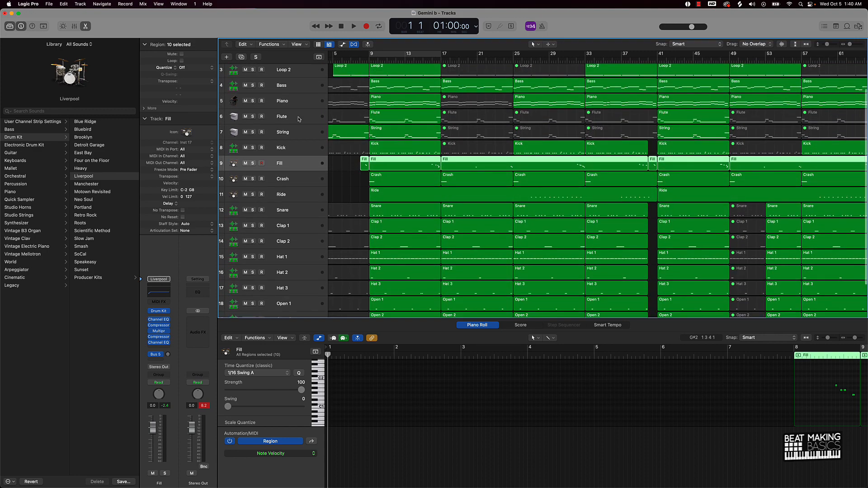
{"action": "key", "text": "super+Right"}
{"action": "key", "text": "super+Right"}
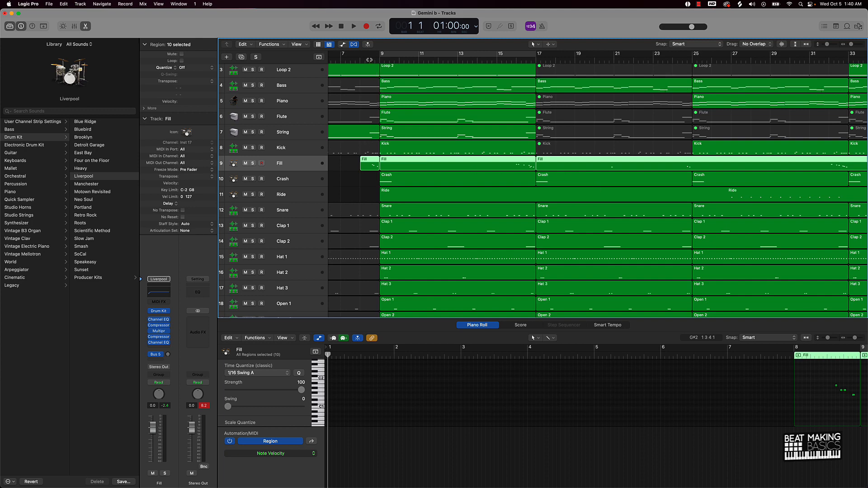
Step: Solo the Fill track and audition its drum fills leading into bar 9 and bar 17
{"action": "left_click", "coordinate": [369, 60]}
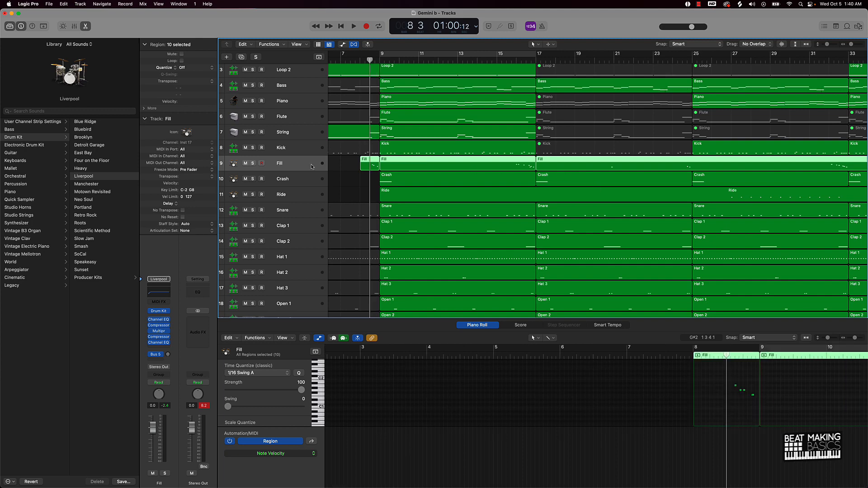
{"action": "key", "text": "space"}
{"action": "left_click", "coordinate": [253, 164]}
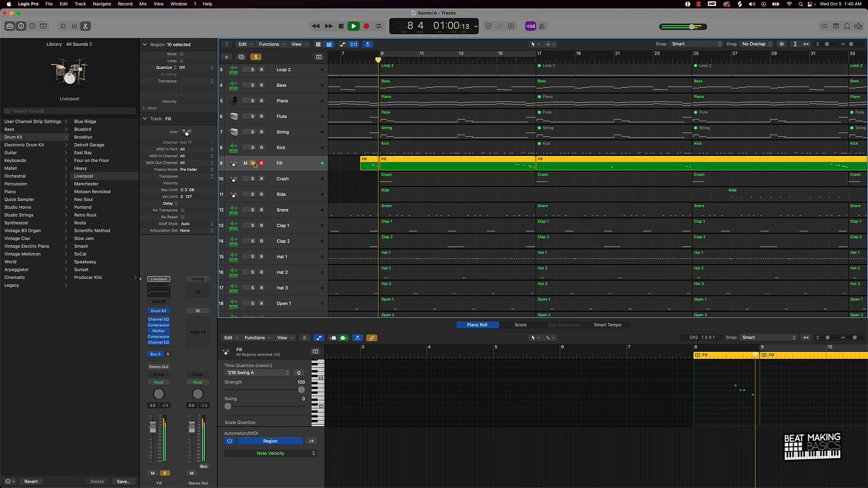
{"action": "key", "text": "space"}
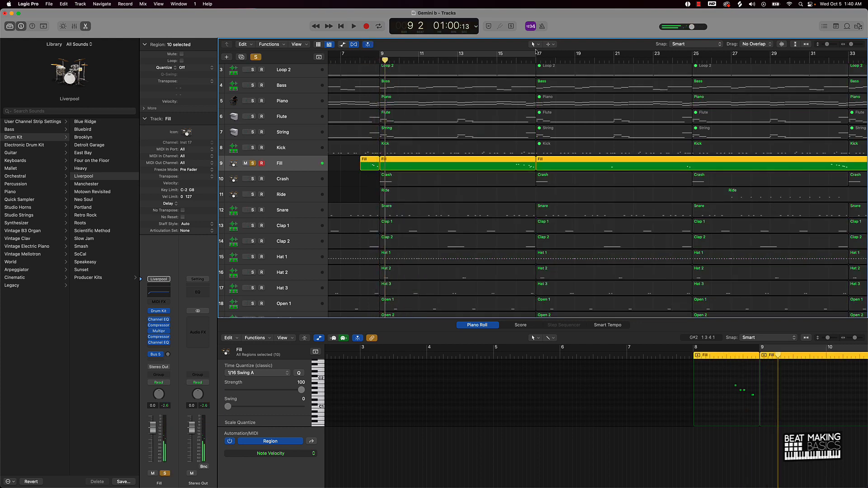
{"action": "left_click", "coordinate": [510, 60]}
{"action": "key", "text": "space"}
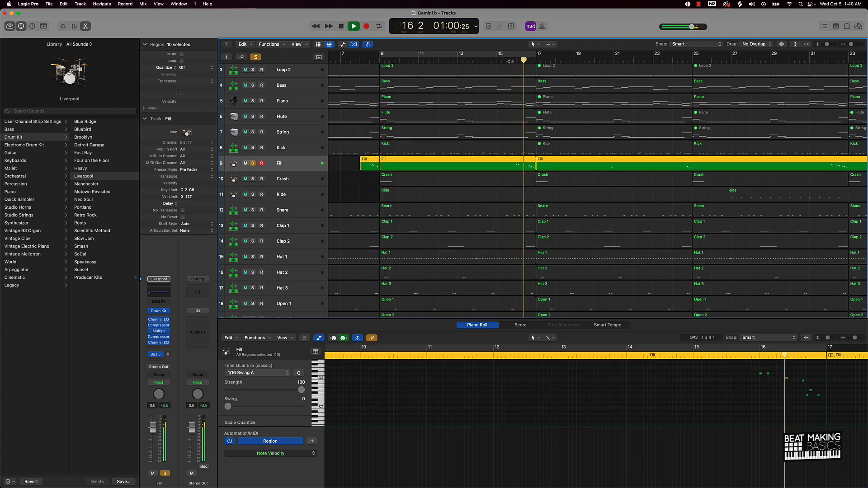
{"action": "key", "text": "space"}
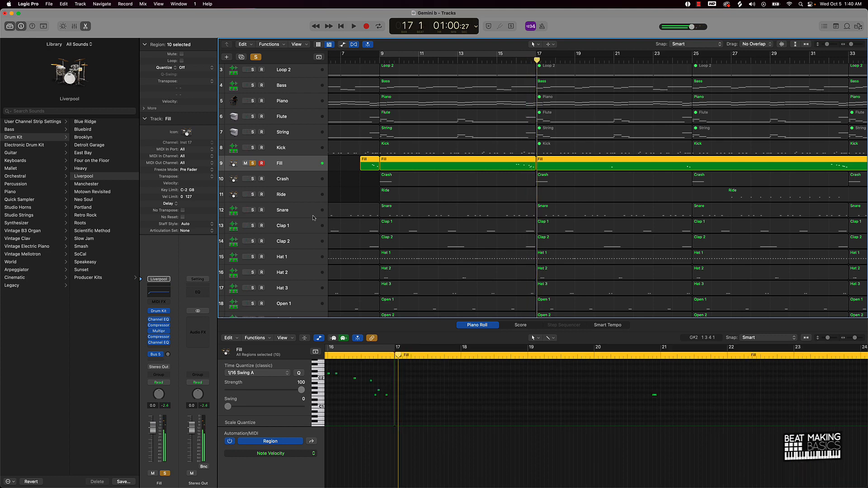
Step: Solo the Crash track along with Fill and play the transition into bar 9
{"action": "left_click", "coordinate": [253, 179]}
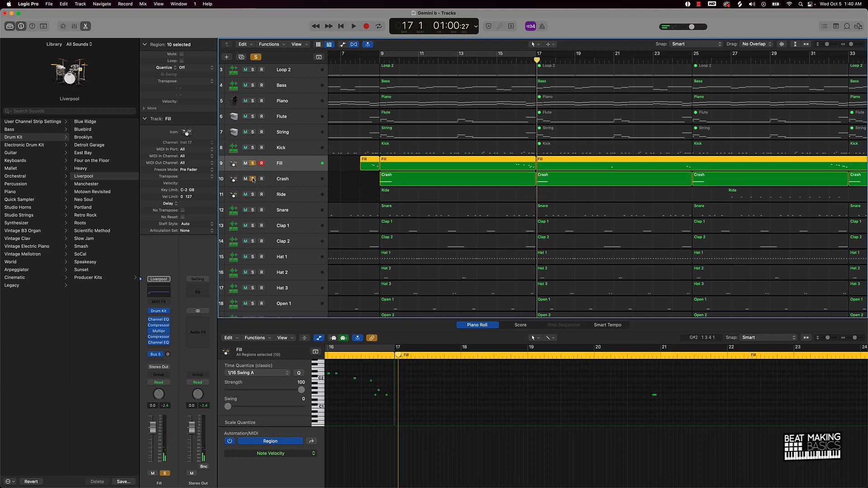
{"action": "left_click", "coordinate": [371, 59]}
{"action": "key", "text": "space"}
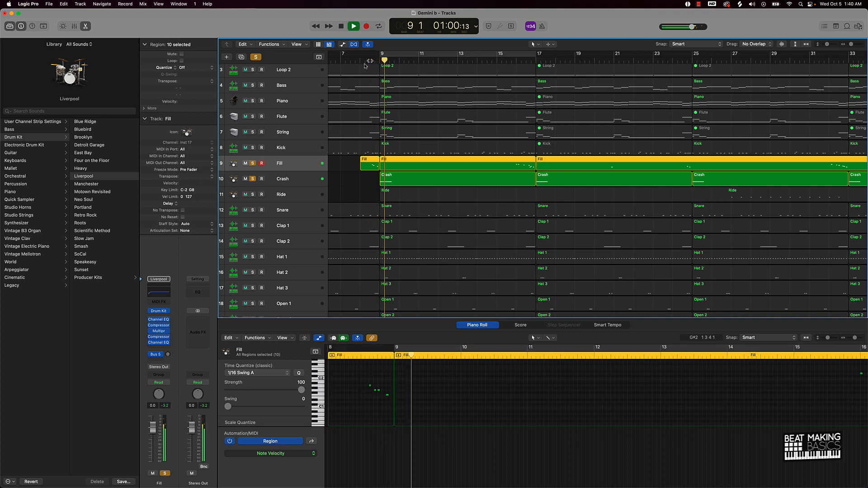
{"action": "key", "text": "space"}
Step: Add the Ride track to the soloed tracks and audition its pattern from about bar 27
{"action": "scroll", "coordinate": [519, 163], "scroll_direction": "right", "scroll_amount": 10}
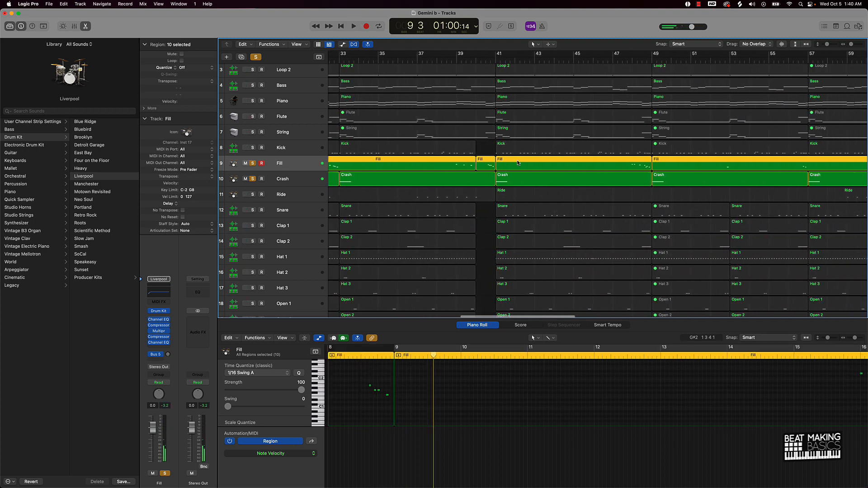
{"action": "scroll", "coordinate": [519, 163], "scroll_direction": "left", "scroll_amount": 3}
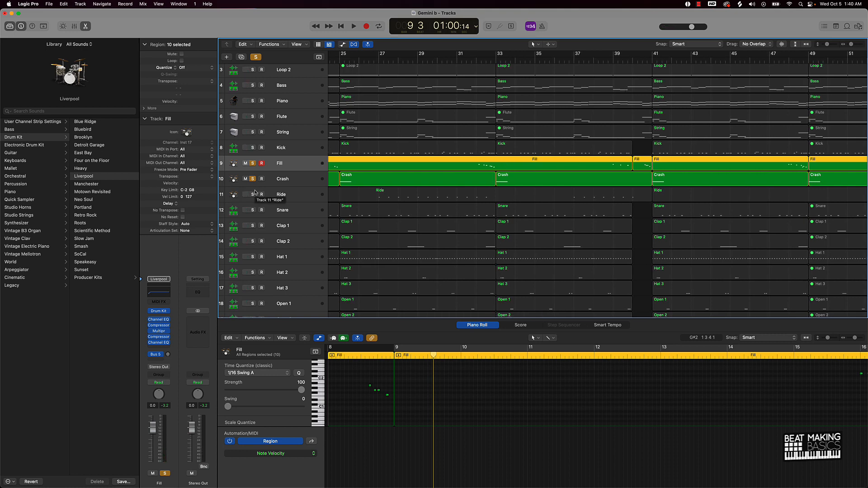
{"action": "left_click", "coordinate": [253, 195]}
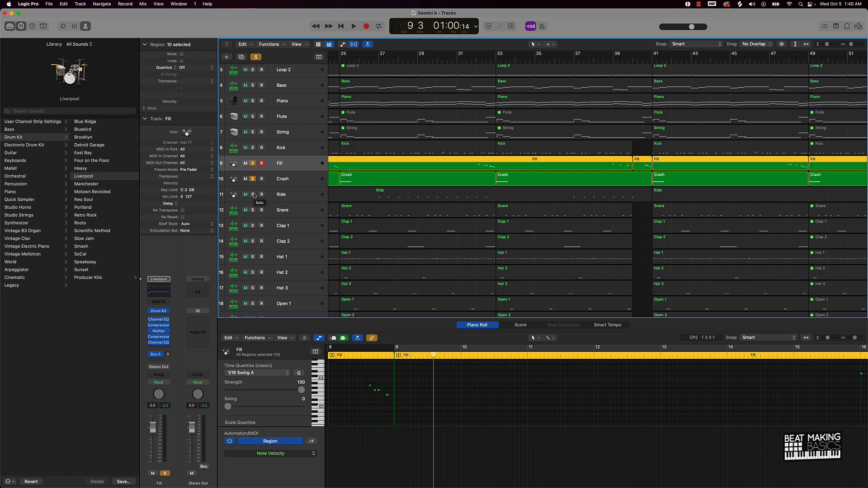
{"action": "double_click", "coordinate": [374, 59]}
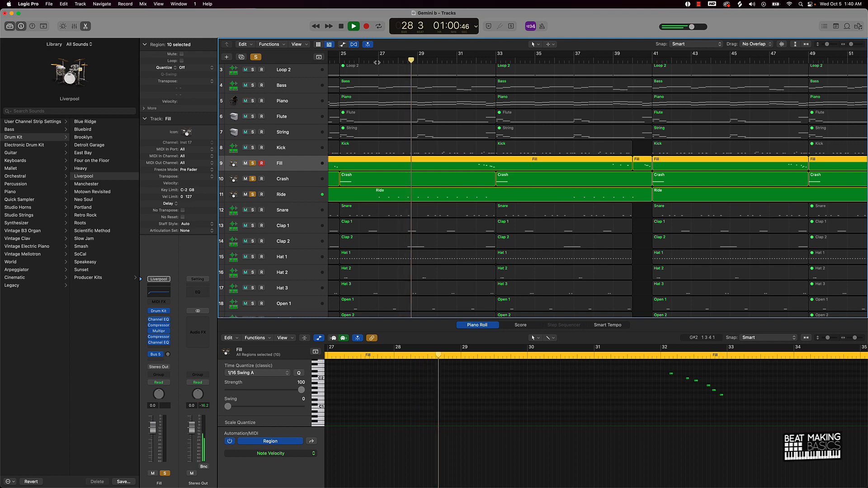
{"action": "key", "text": "space"}
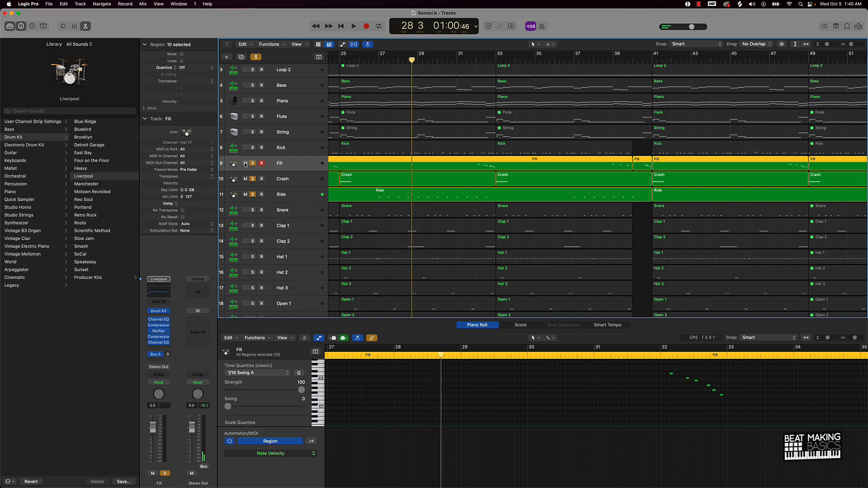
Step: Clear the solos on the Fill, Crash and Ride tracks, mute all three, and deselect the Fill regions
{"action": "mouse_move", "coordinate": [245, 164]}
{"action": "left_mouse_down"}
{"action": "mouse_move", "coordinate": [246, 210]}
{"action": "mouse_move", "coordinate": [253, 163]}
{"action": "left_mouse_up"}
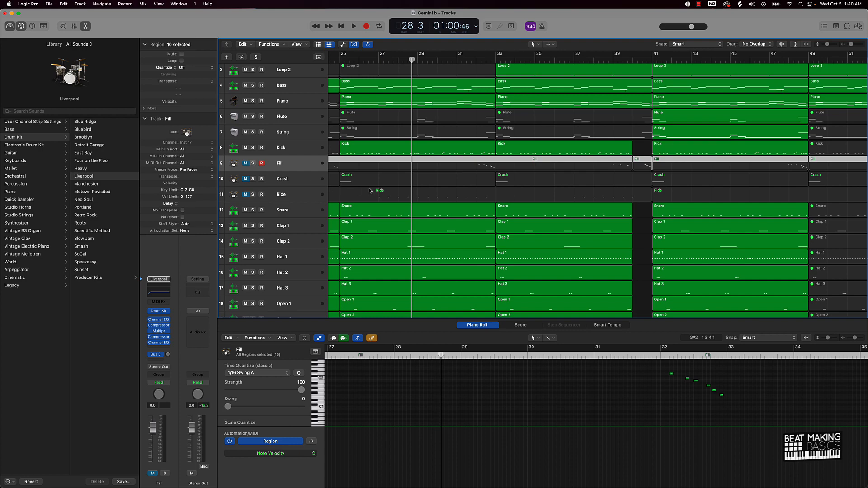
{"action": "scroll", "coordinate": [370, 190], "scroll_direction": "left", "scroll_amount": 10}
{"action": "left_click", "coordinate": [354, 178]}
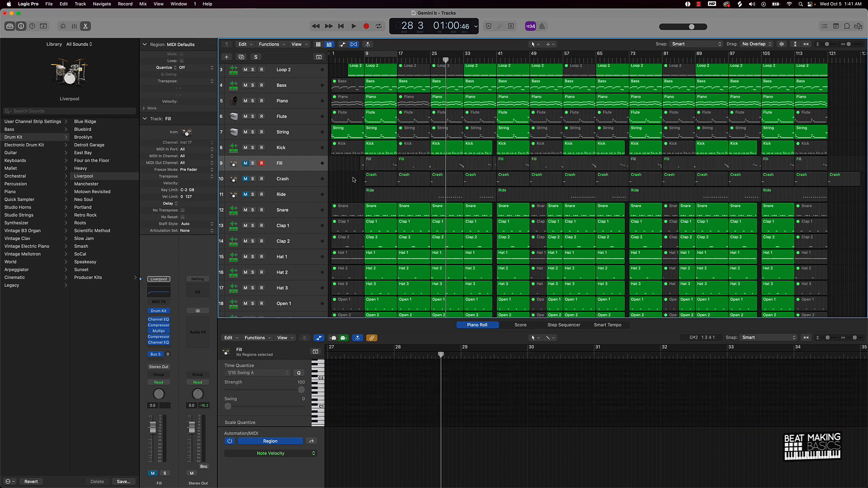
Step: Set a cycle range from about bar 24 to bar 40 and play it with Fill, Crash and Ride muted
{"action": "scroll", "coordinate": [354, 178], "scroll_direction": "down", "scroll_amount": 6}
{"action": "scroll", "coordinate": [354, 180], "scroll_direction": "right", "scroll_amount": 1}
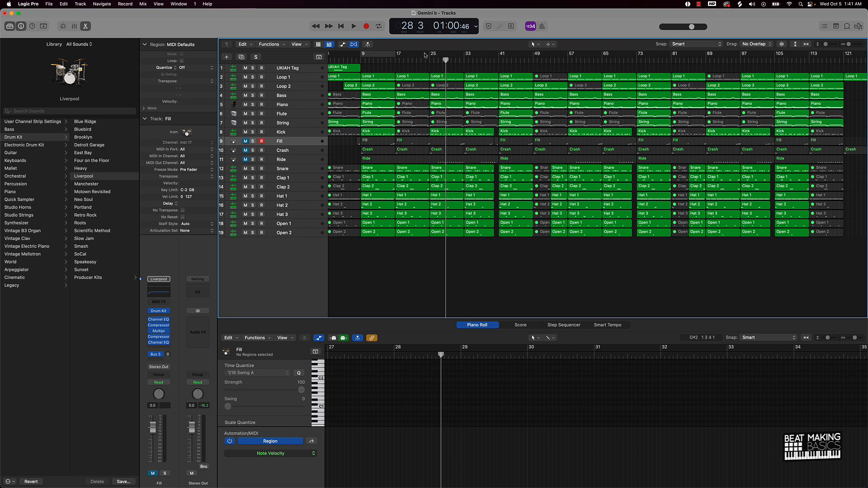
{"action": "left_click", "coordinate": [374, 54]}
{"action": "left_click_drag", "start_coordinate": [372, 54], "coordinate": [495, 54]}
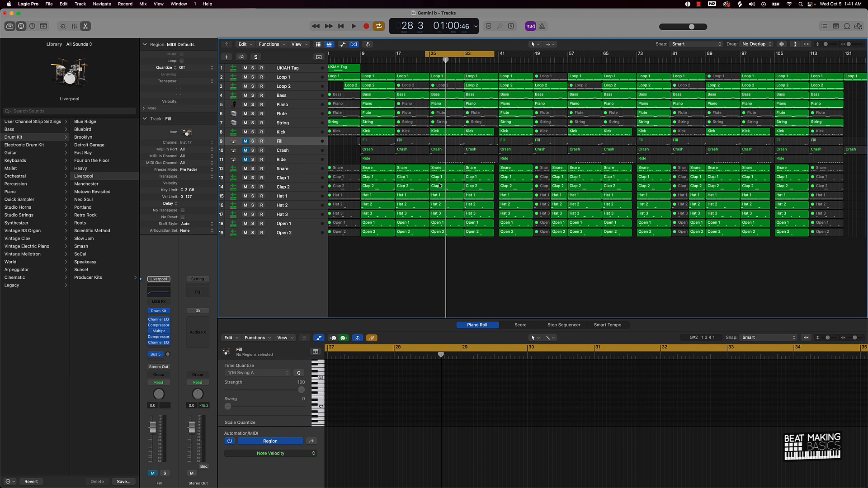
{"action": "key", "text": "space"}
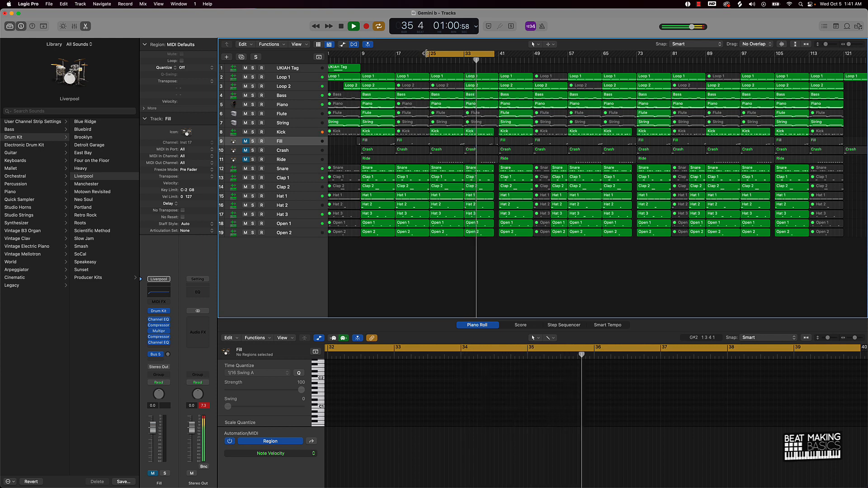
Step: Extend the cycle range to span bars 23 to 47 during playback, and stop after the transition into bar 41
{"action": "left_click_drag", "start_coordinate": [426, 53], "coordinate": [421, 54]}
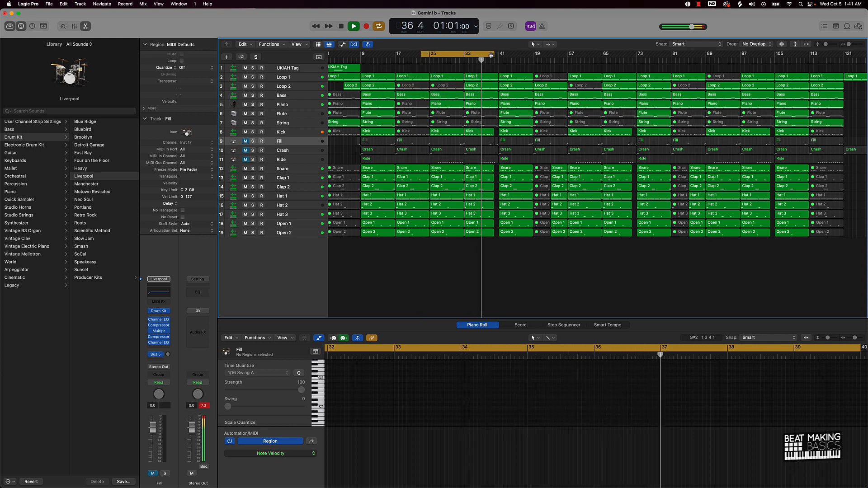
{"action": "left_click_drag", "start_coordinate": [491, 55], "coordinate": [524, 54]}
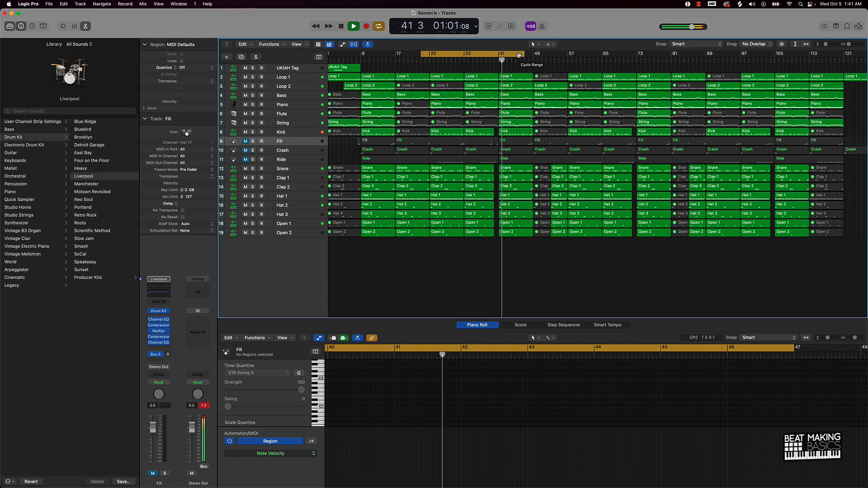
{"action": "key", "text": "space"}
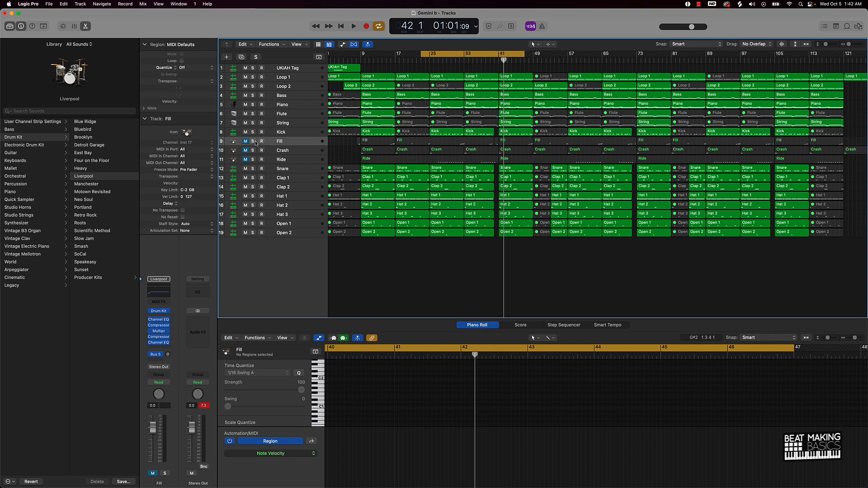
Step: Unmute the Fill, Crash and Ride tracks and play the cycled section with them included
{"action": "left_click_drag", "start_coordinate": [246, 141], "coordinate": [245, 159]}
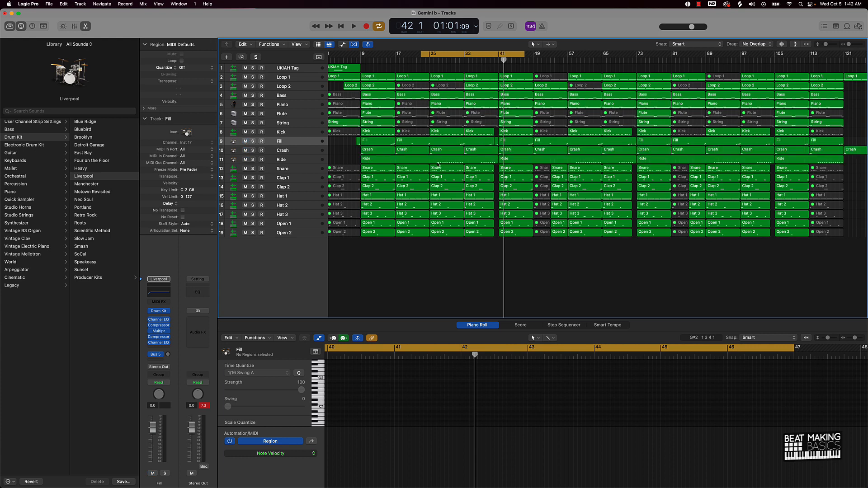
{"action": "key", "text": "space"}
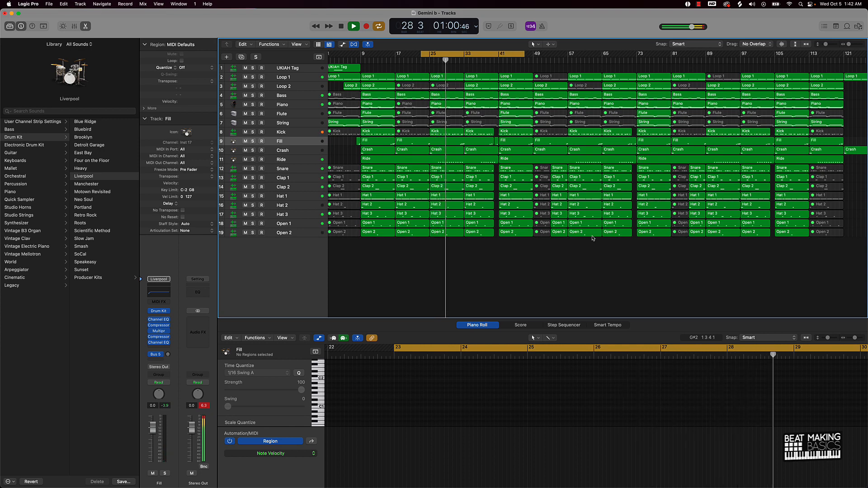
Step: Raise the Ride track's volume to 1.8 during playback, and turn off cycling once playback is stopped
{"action": "left_click", "coordinate": [283, 162]}
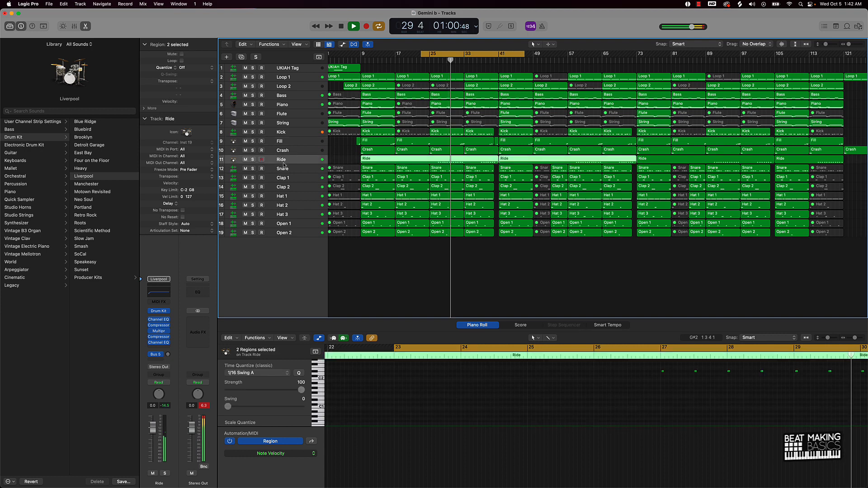
{"action": "left_click_drag", "start_coordinate": [153, 428], "coordinate": [156, 424]}
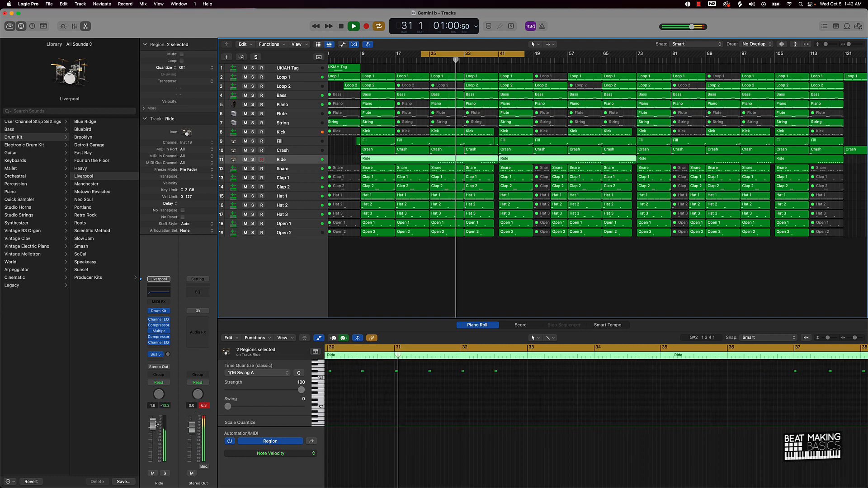
{"action": "left_click", "coordinate": [444, 278]}
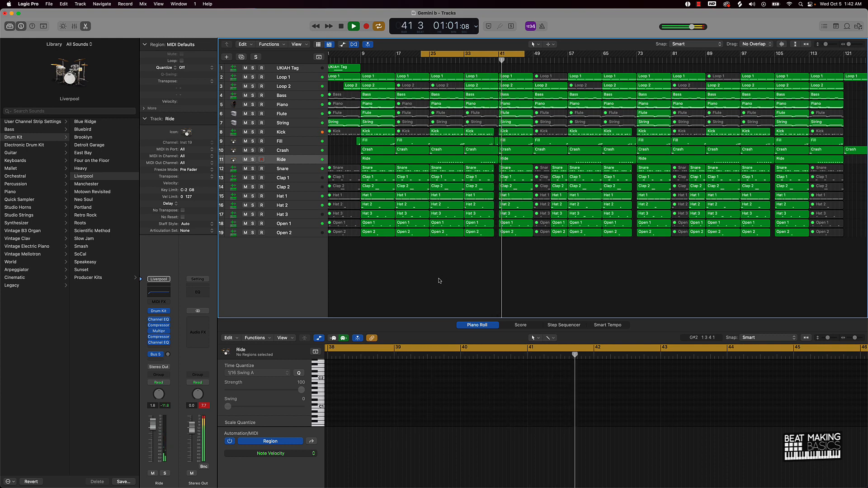
{"action": "key", "text": "space"}
{"action": "left_click", "coordinate": [447, 56]}
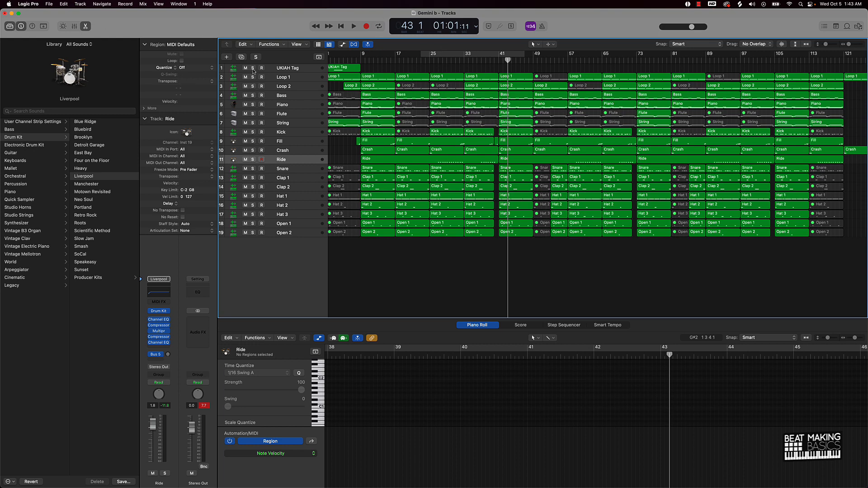
Step: Hide the Library beside the arrangement
{"action": "left_click", "coordinate": [9, 26]}
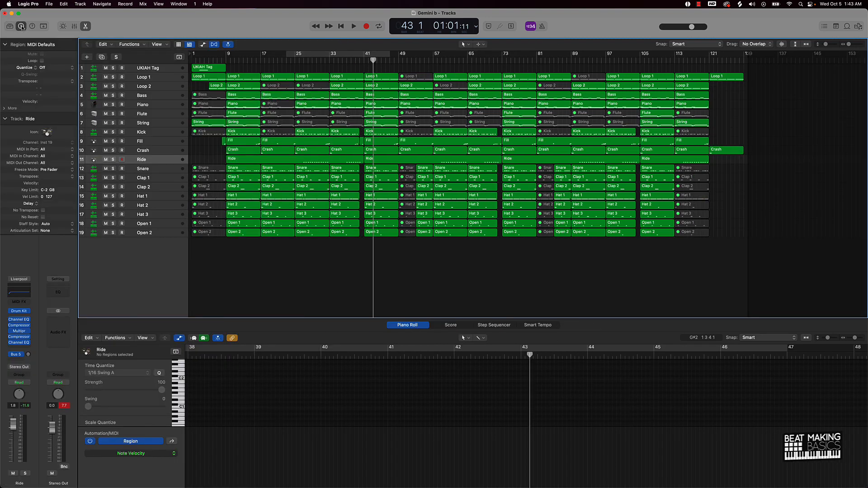
{"action": "left_click", "coordinate": [21, 26]}
{"action": "left_click", "coordinate": [21, 26]}
Step: Add one software instrument track with the Default Patch below the Ride track
{"action": "left_click", "coordinate": [86, 57]}
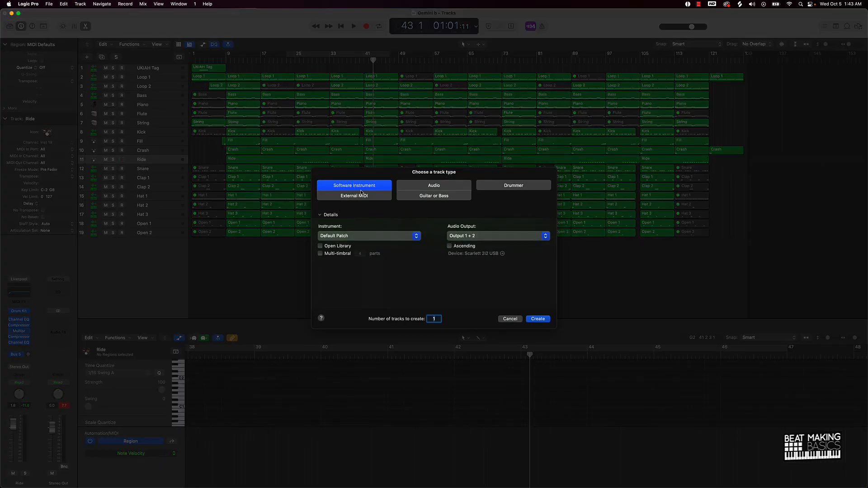
{"action": "left_click", "coordinate": [336, 238]}
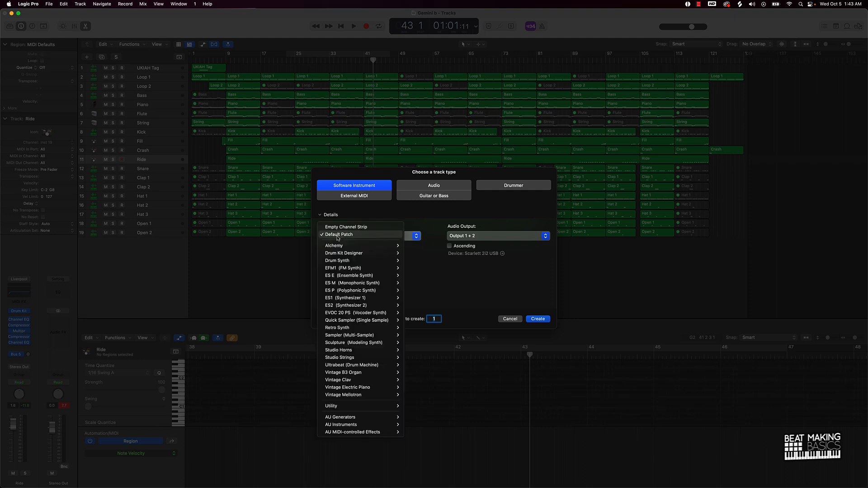
{"action": "left_click", "coordinate": [338, 235]}
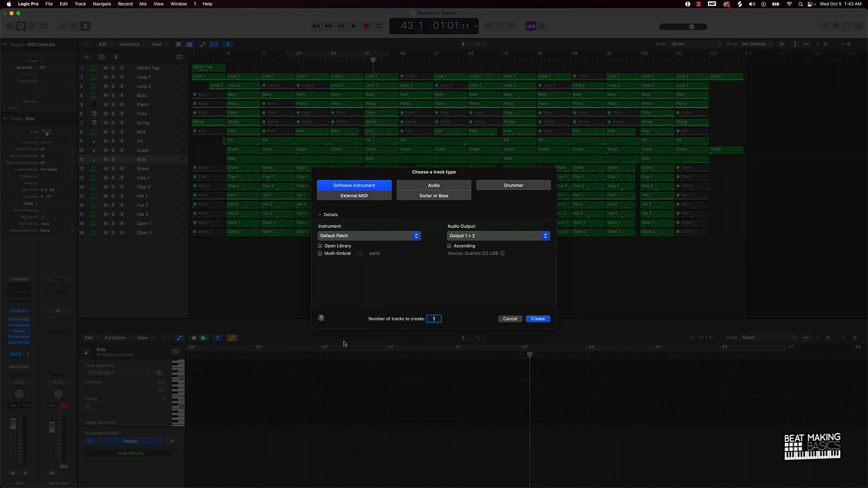
{"action": "left_click", "coordinate": [342, 235]}
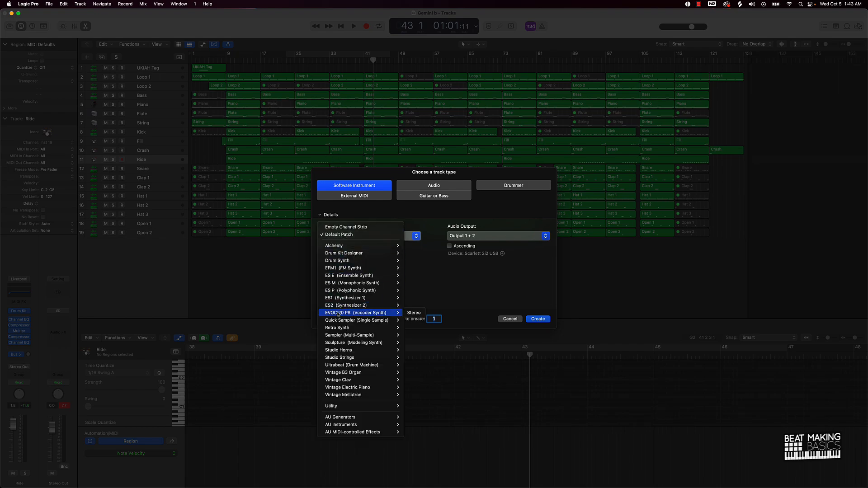
{"action": "left_click", "coordinate": [339, 234]}
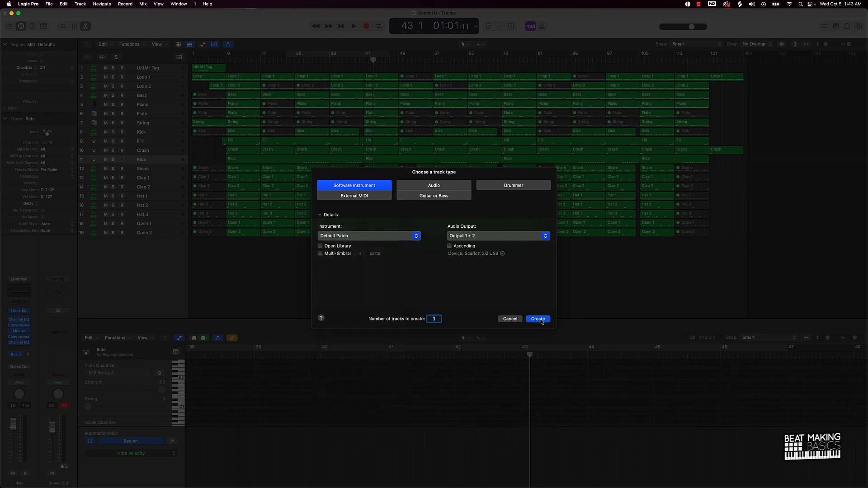
{"action": "left_click", "coordinate": [538, 319]}
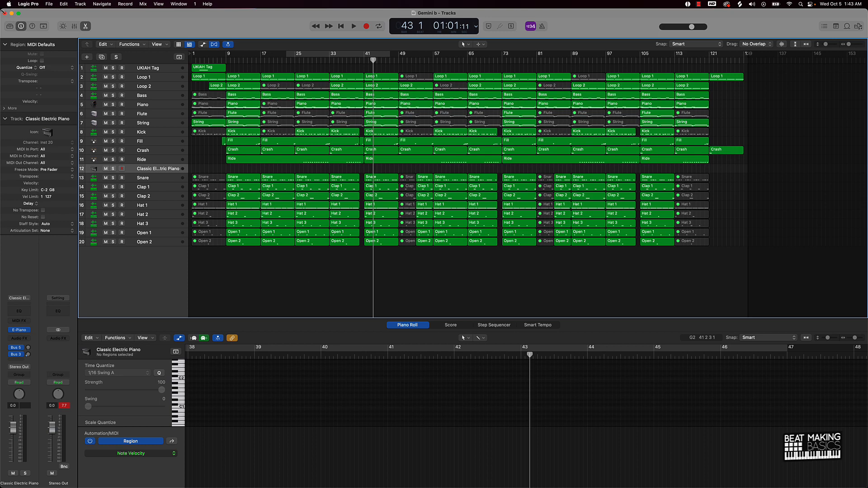
Step: Show the Library's Drum Kit patches and place the on-screen piano keyboard in the empty area below the tracks
{"action": "left_click", "coordinate": [9, 26]}
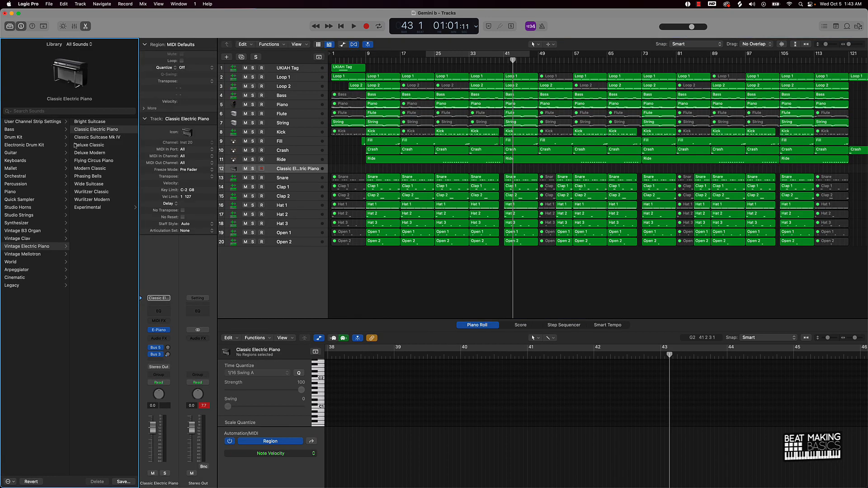
{"action": "left_click", "coordinate": [25, 138]}
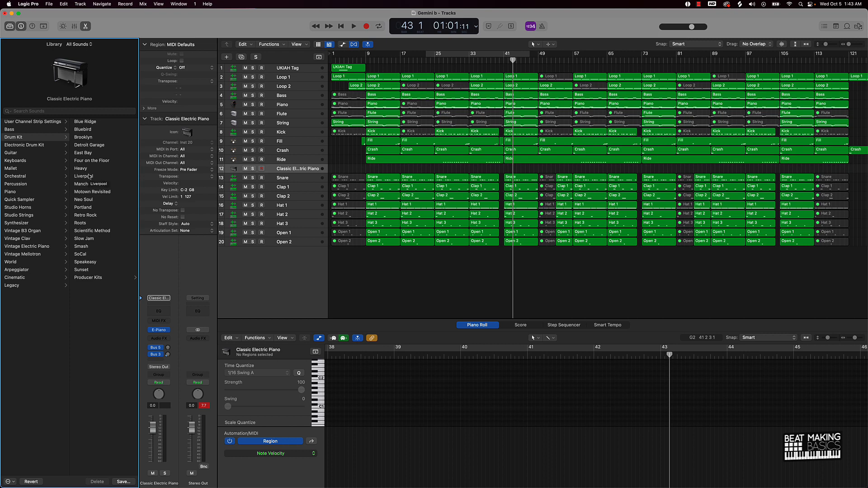
{"action": "key", "text": "super+k"}
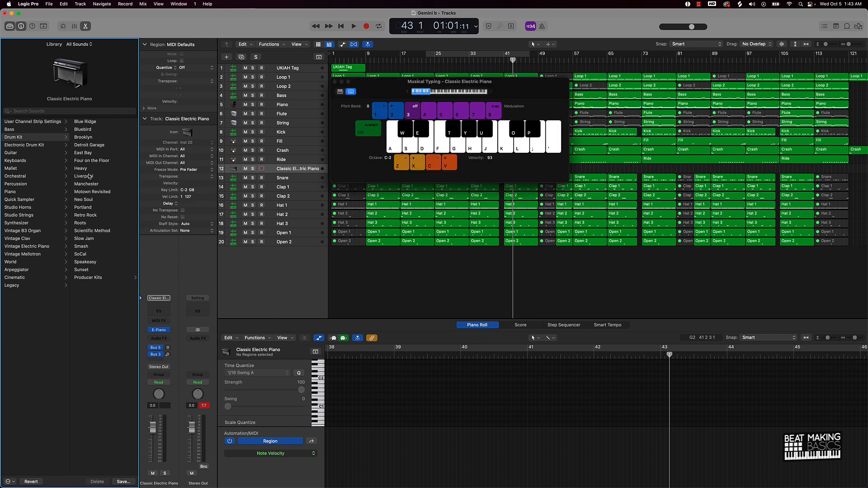
{"action": "left_click_drag", "start_coordinate": [385, 87], "coordinate": [618, 209]}
{"action": "left_click", "coordinate": [570, 214]}
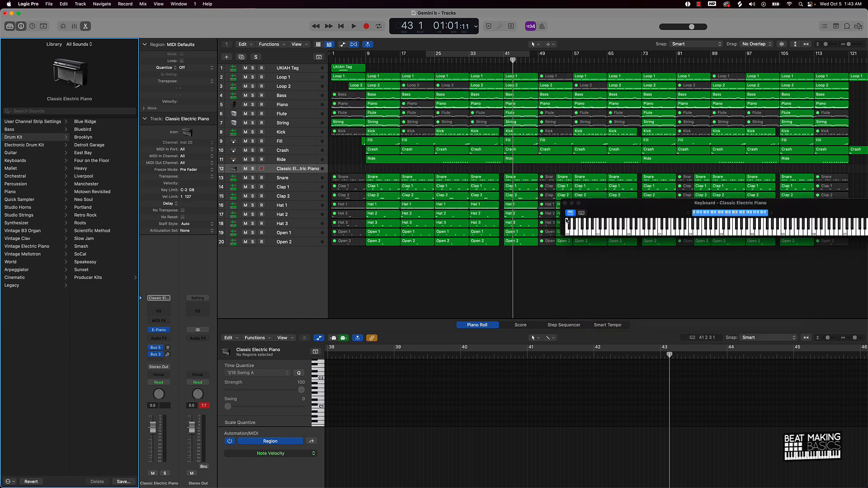
{"action": "left_click_drag", "start_coordinate": [639, 211], "coordinate": [425, 267]}
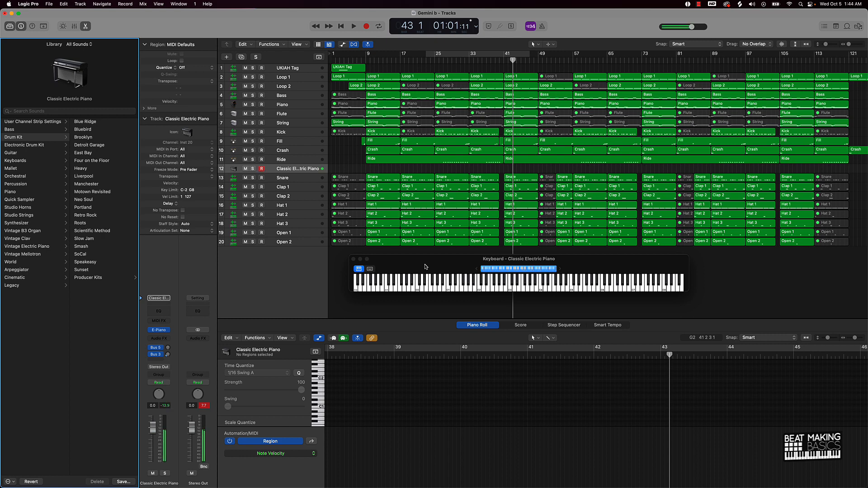
Step: Load the Detroit Garage drum kit on the new track, and try the electronic kits Ibiza and Live Feel in its place
{"action": "left_click", "coordinate": [89, 145]}
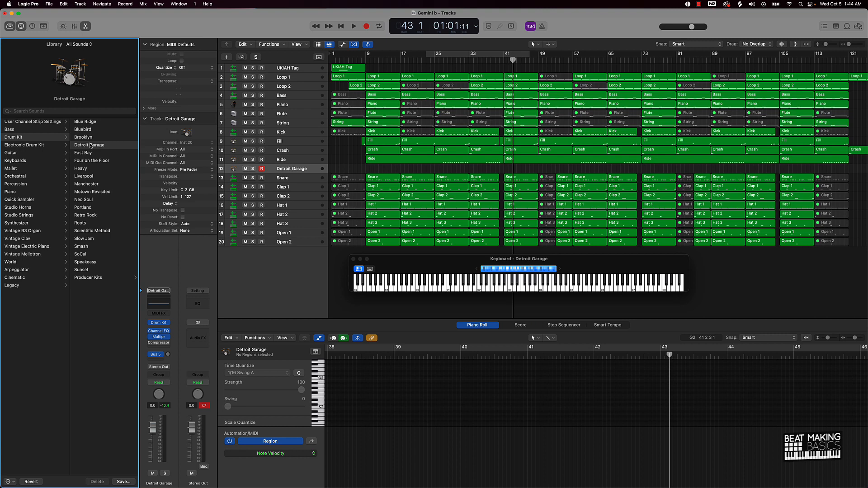
{"action": "left_click", "coordinate": [33, 145]}
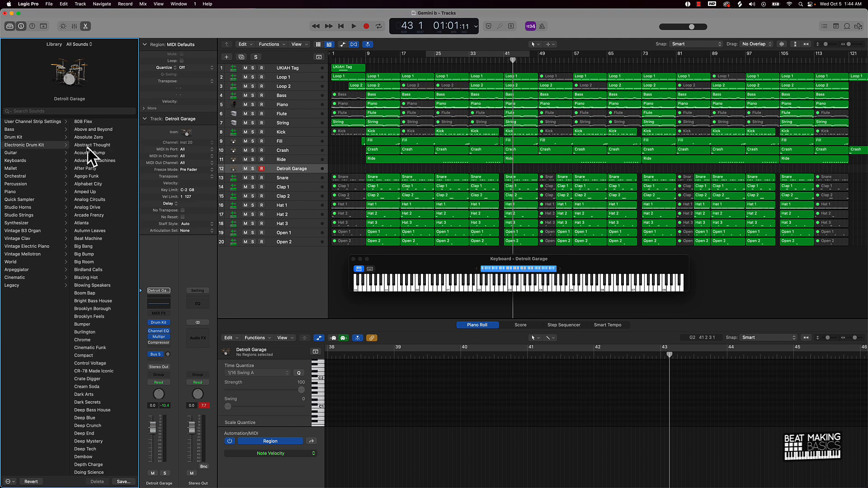
{"action": "scroll", "coordinate": [97, 335], "scroll_direction": "down", "scroll_amount": 10}
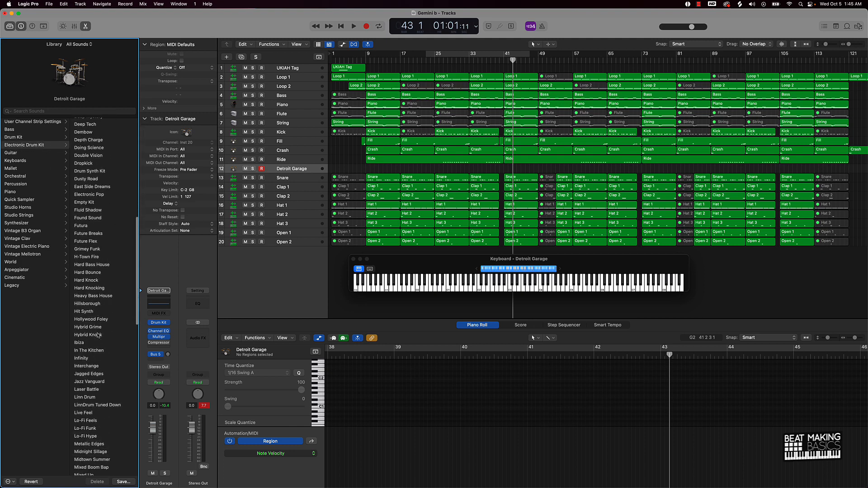
{"action": "scroll", "coordinate": [98, 335], "scroll_direction": "down", "scroll_amount": 3}
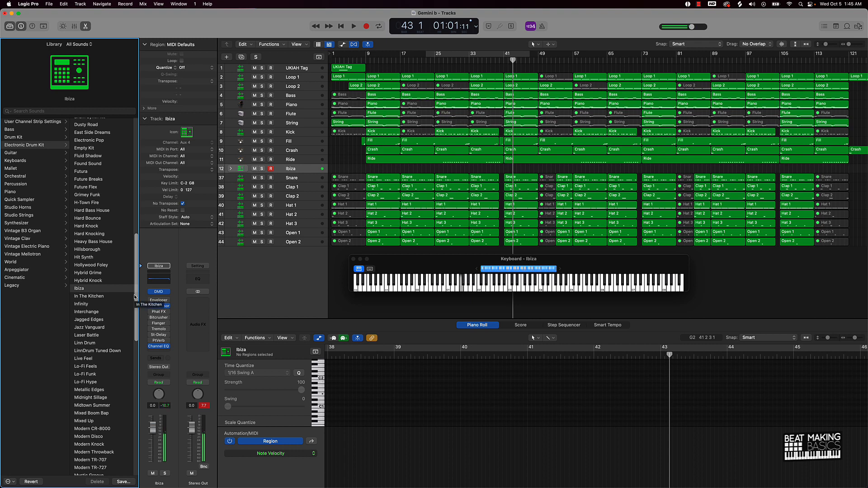
{"action": "left_click", "coordinate": [85, 358]}
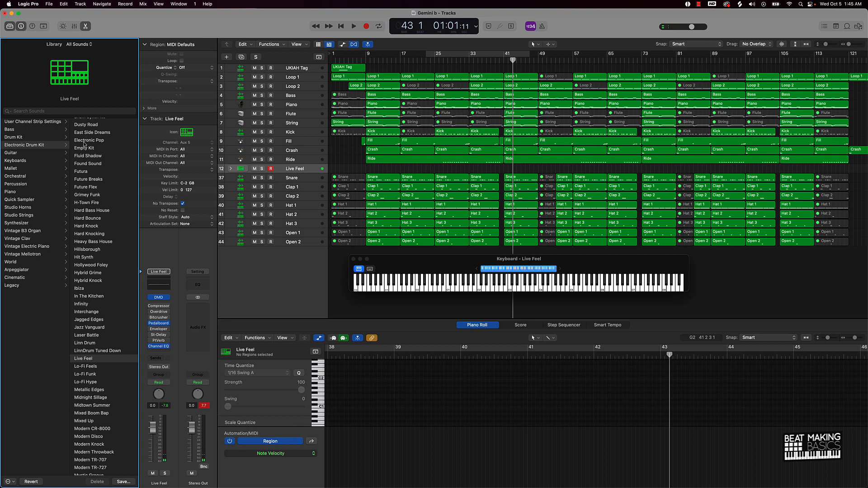
{"action": "scroll", "coordinate": [89, 338], "scroll_direction": "down", "scroll_amount": 15}
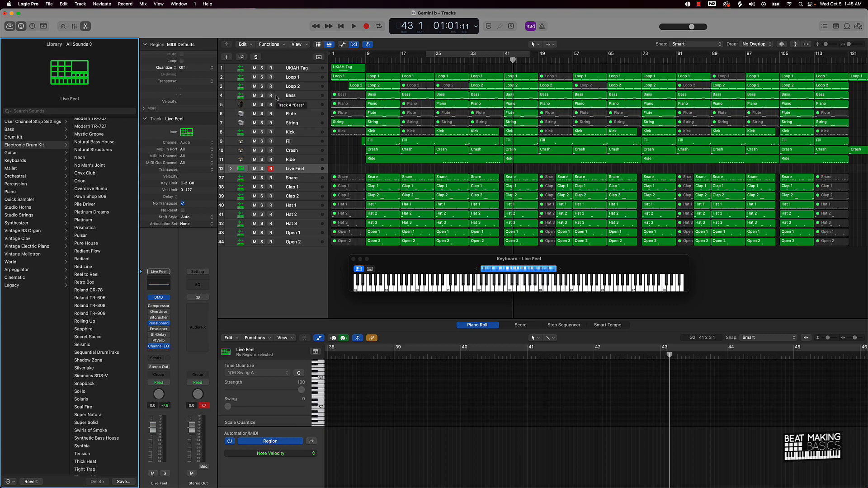
Step: Create two duplicates of the Live Feel track, and delete all three Live Feel tracks
{"action": "key", "text": "super+d"}
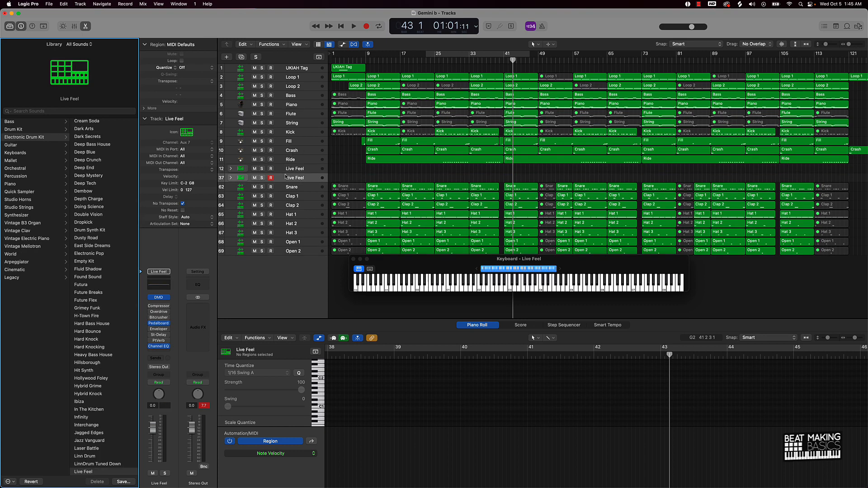
{"action": "key", "text": "super+d"}
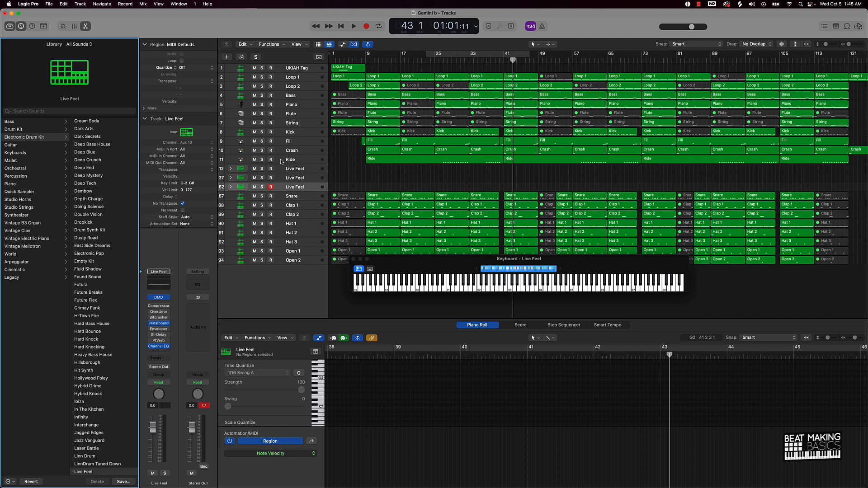
{"action": "left_click", "coordinate": [305, 168]}
{"action": "key", "text": "super+BackSpace"}
{"action": "key", "text": "super+BackSpace"}
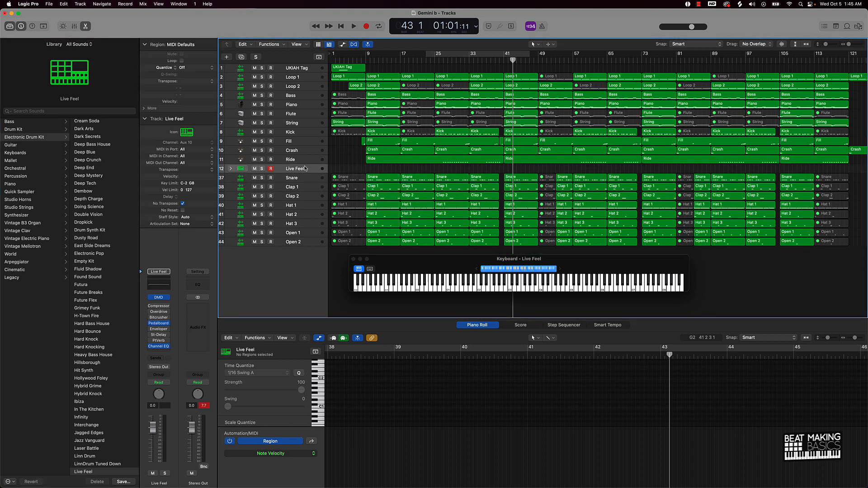
{"action": "key", "text": "super+BackSpace"}
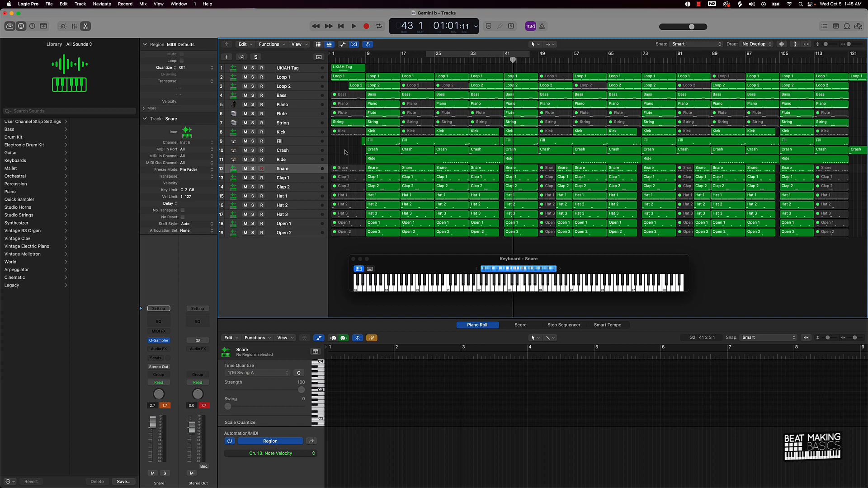
Step: Play the arrangement from bar 6 to bar 18, and reset the Stereo Out channel's peak level indicator
{"action": "left_click", "coordinate": [355, 60]}
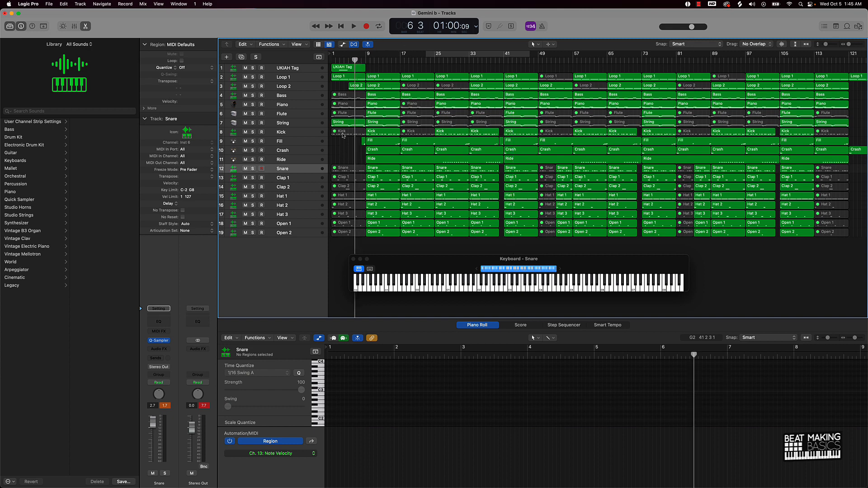
{"action": "left_click_drag", "start_coordinate": [404, 266], "coordinate": [438, 264]}
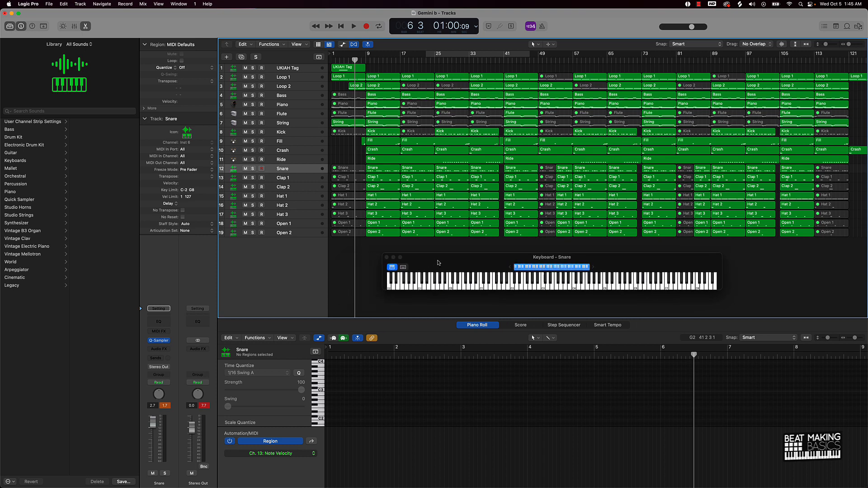
{"action": "key", "text": "space"}
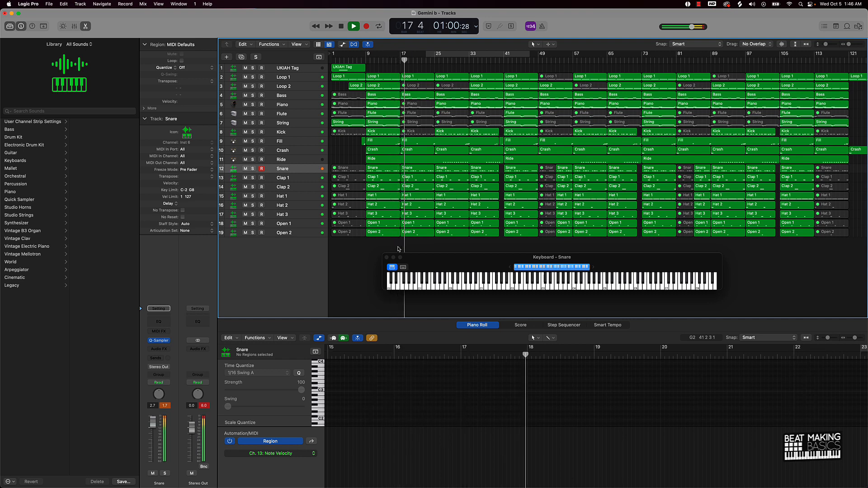
{"action": "key", "text": "space"}
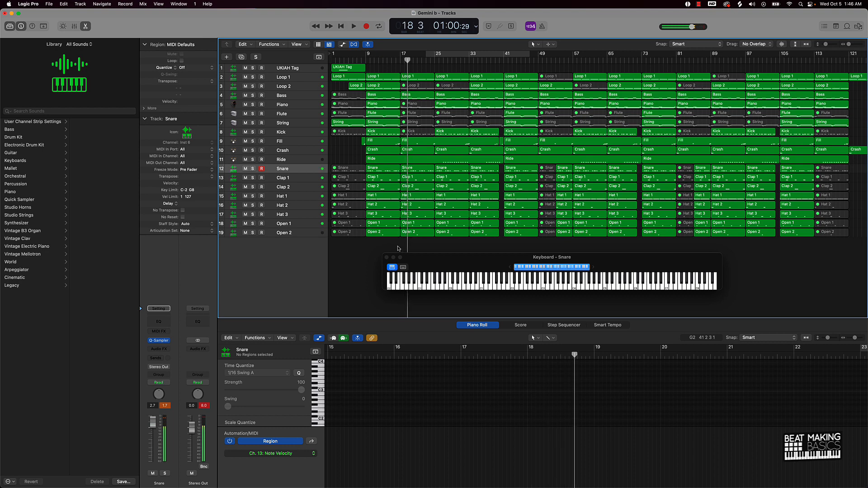
{"action": "left_click", "coordinate": [202, 406]}
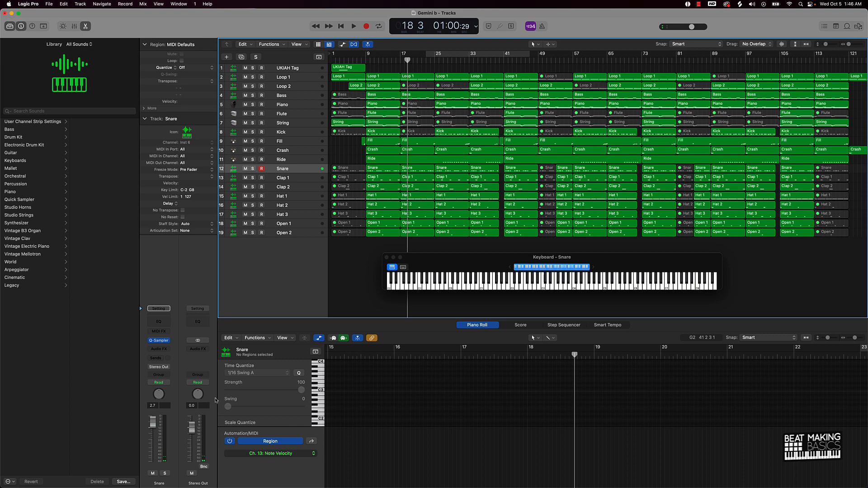